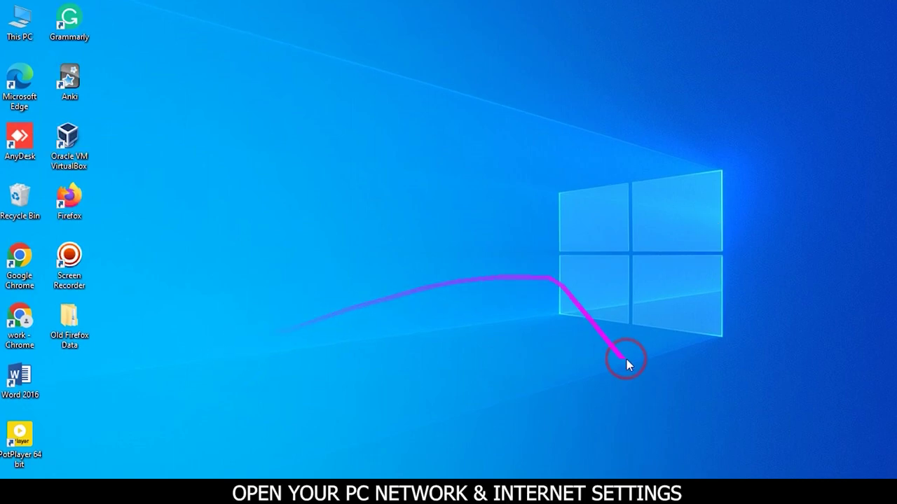
- Open the Internet Protocol Version 4 (TCP/IPv4) properties of the Ethernet adapter from the network settings
{"action": "left_click", "coordinate": [783, 477]}
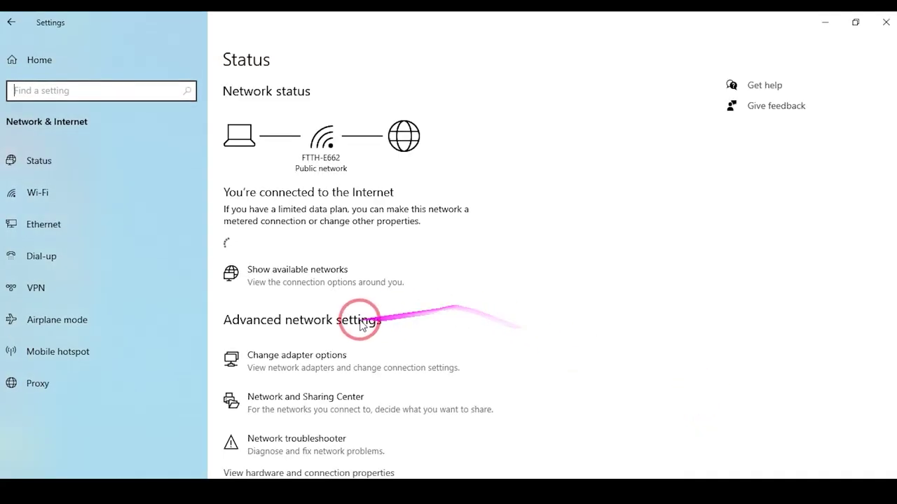
{"action": "scroll", "coordinate": [311, 402], "scroll_direction": "down", "scroll_amount": 2}
{"action": "left_click", "coordinate": [300, 344]}
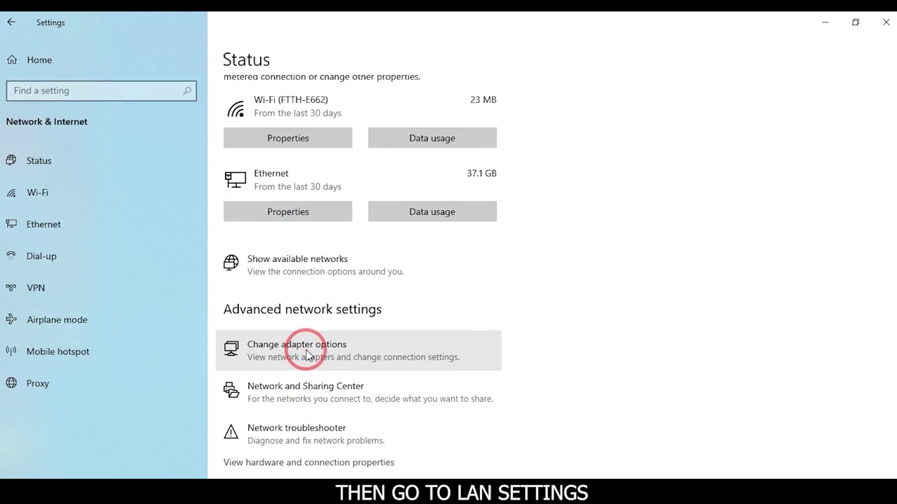
{"action": "double_click", "coordinate": [99, 153]}
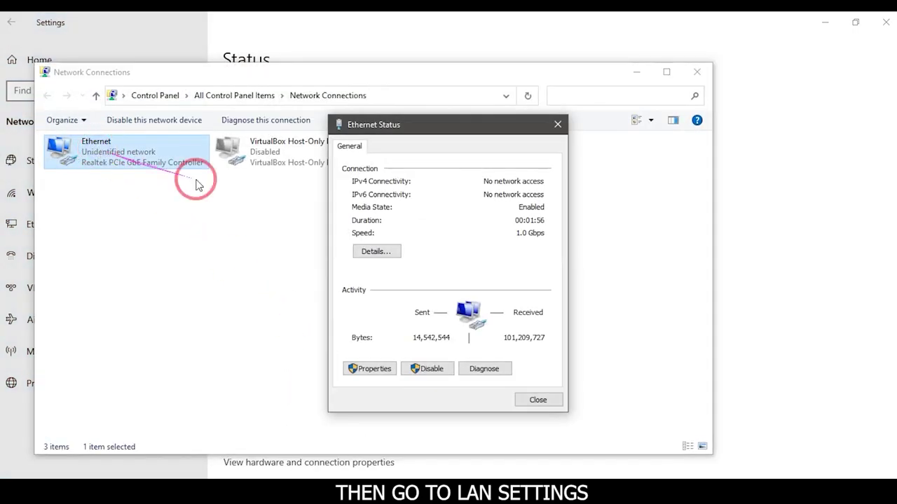
{"action": "left_click", "coordinate": [375, 368]}
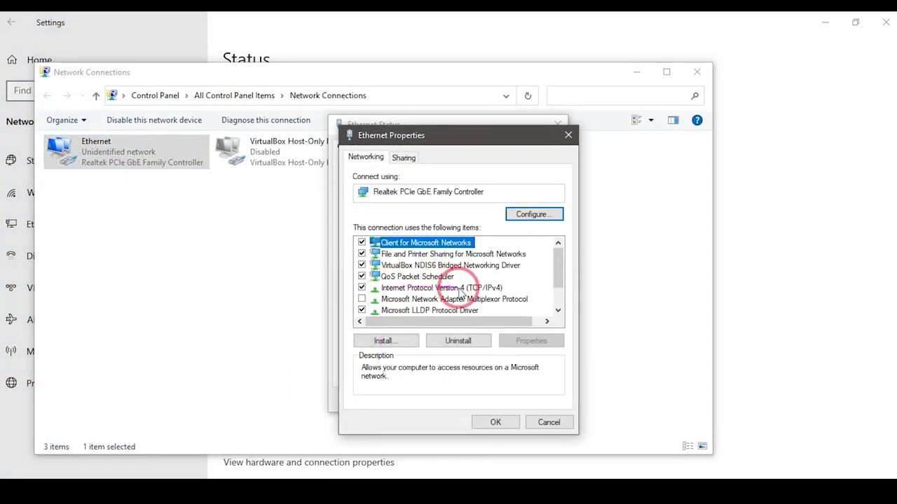
{"action": "left_click", "coordinate": [452, 289]}
{"action": "double_click", "coordinate": [459, 292]}
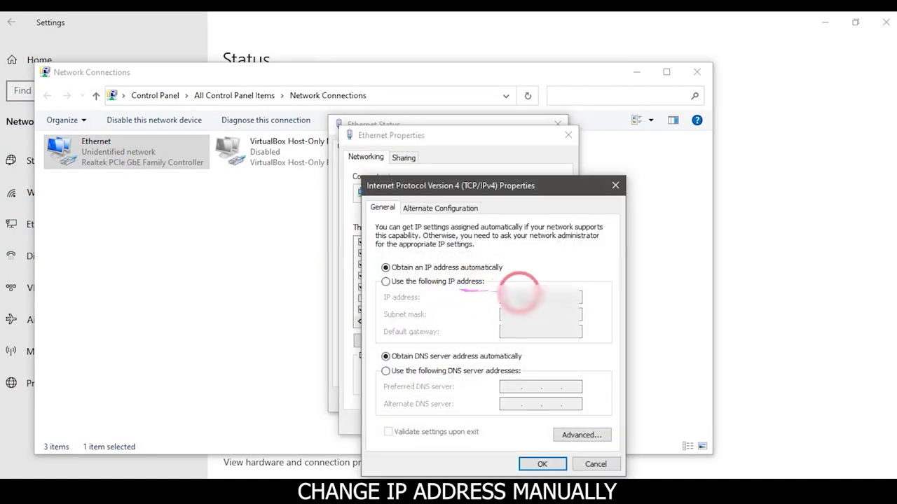
- Assign a manual IP address and subnet mask to the Ethernet adapter, save the settings and clear the network windows from the desktop
{"action": "left_click", "coordinate": [385, 281]}
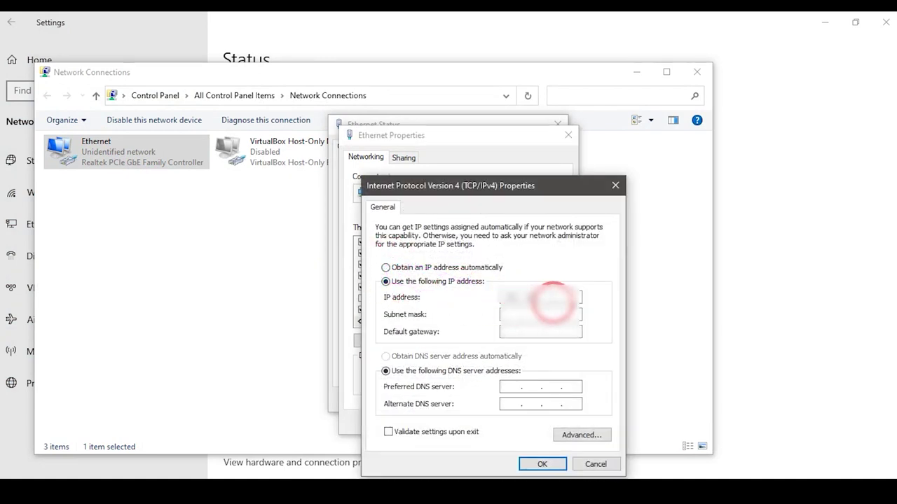
{"action": "left_click", "coordinate": [545, 315]}
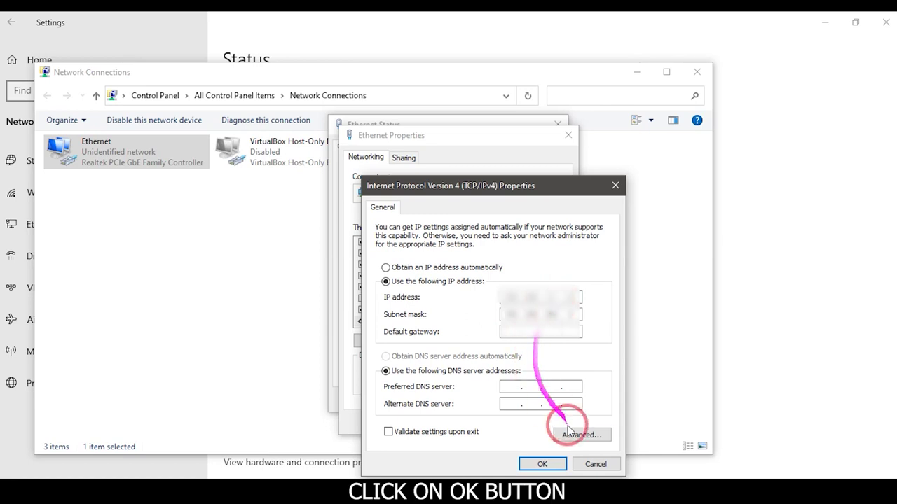
{"action": "left_click", "coordinate": [545, 465]}
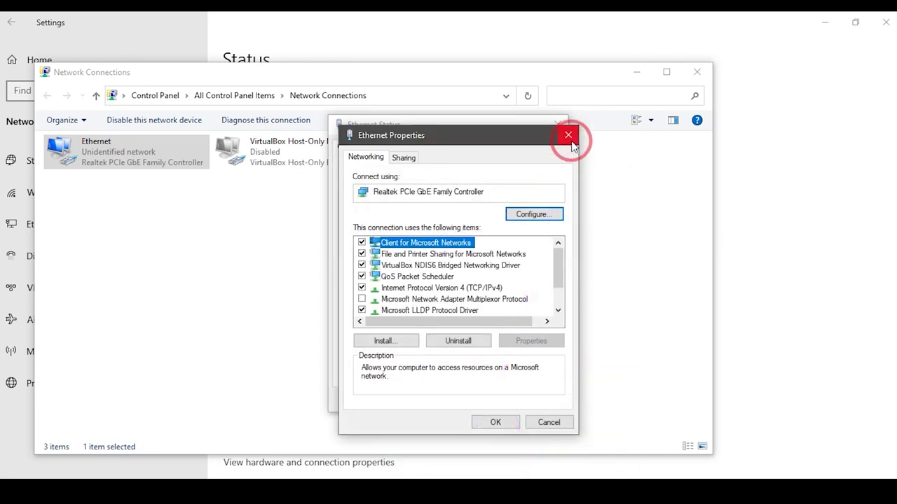
{"action": "left_click", "coordinate": [495, 422]}
{"action": "left_click", "coordinate": [539, 396]}
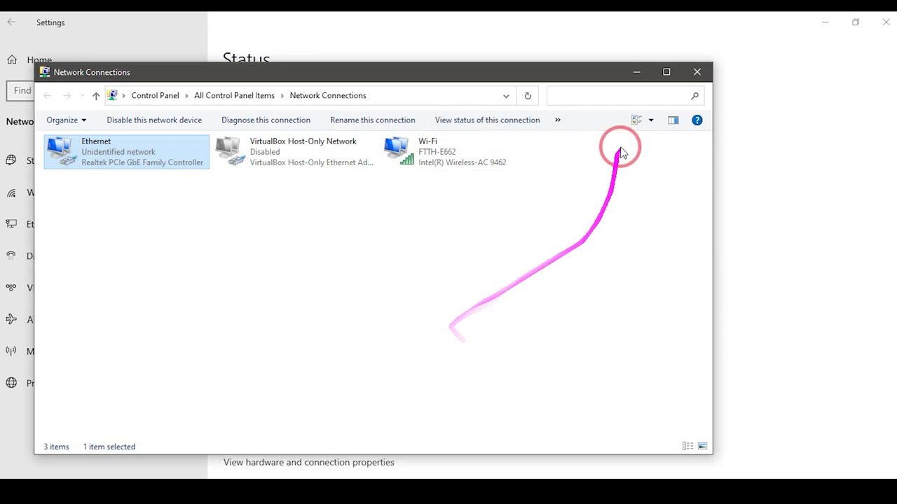
{"action": "left_click", "coordinate": [637, 73]}
{"action": "left_click", "coordinate": [824, 23]}
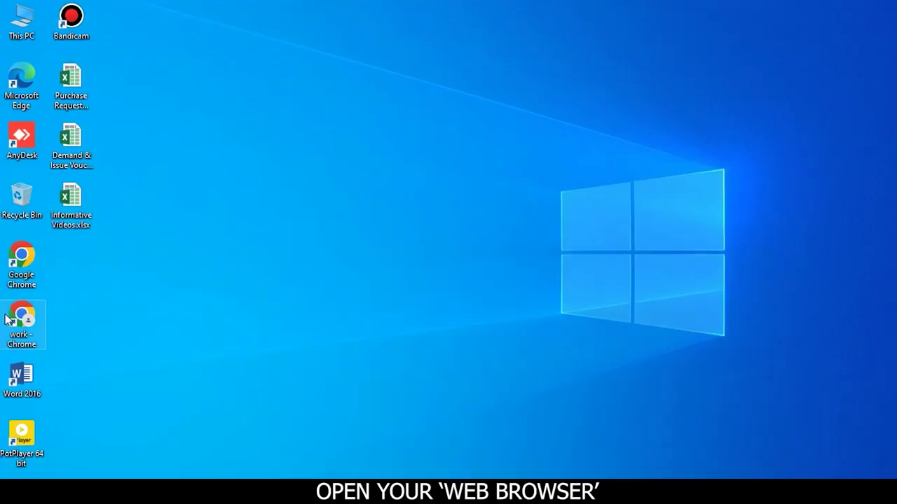
- Open Google Chrome and go to the OLT login page at 192.168.8.200:8443
{"action": "double_click", "coordinate": [21, 260]}
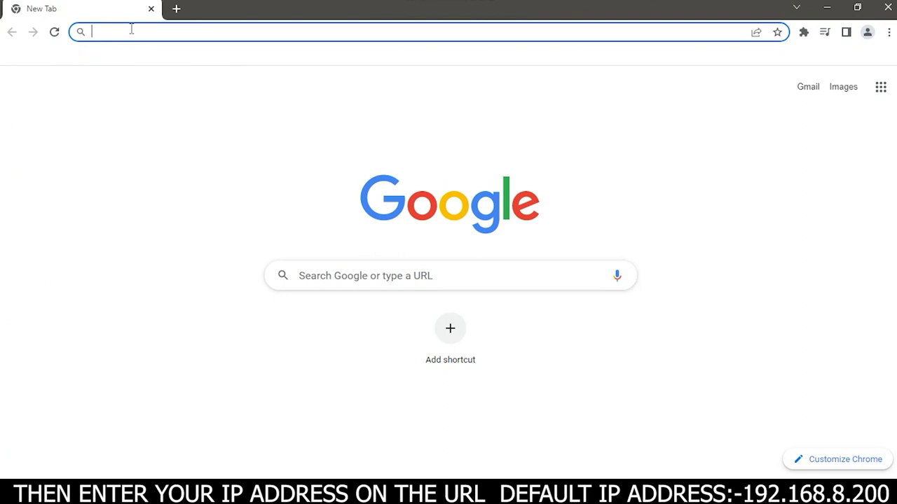
{"action": "type", "text": "192"}
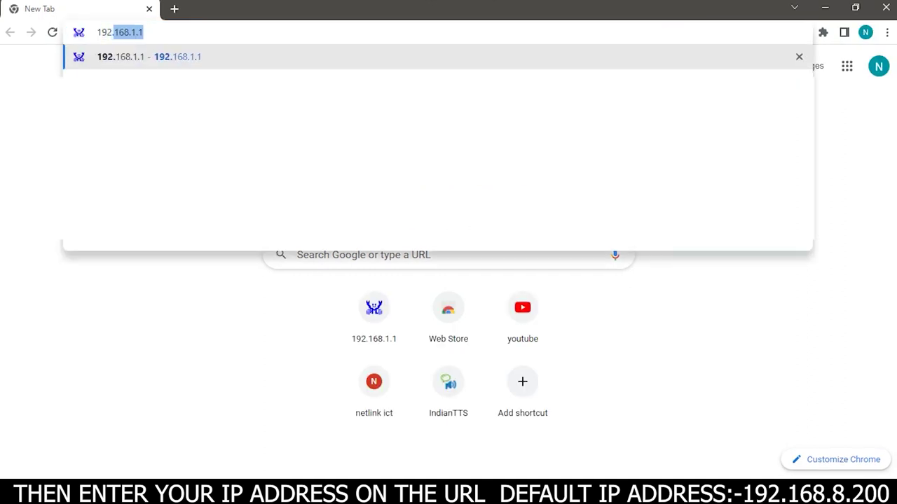
{"action": "type", "text": ".168.8.200:8443"}
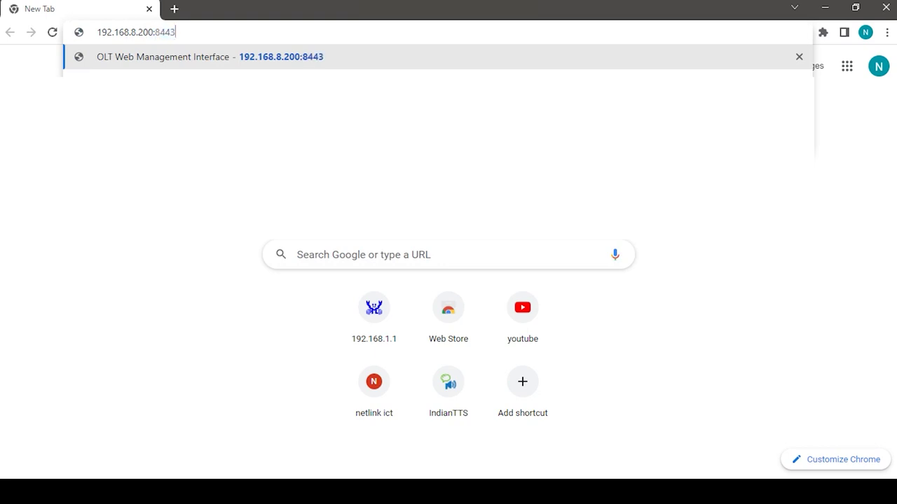
{"action": "key", "text": "Return"}
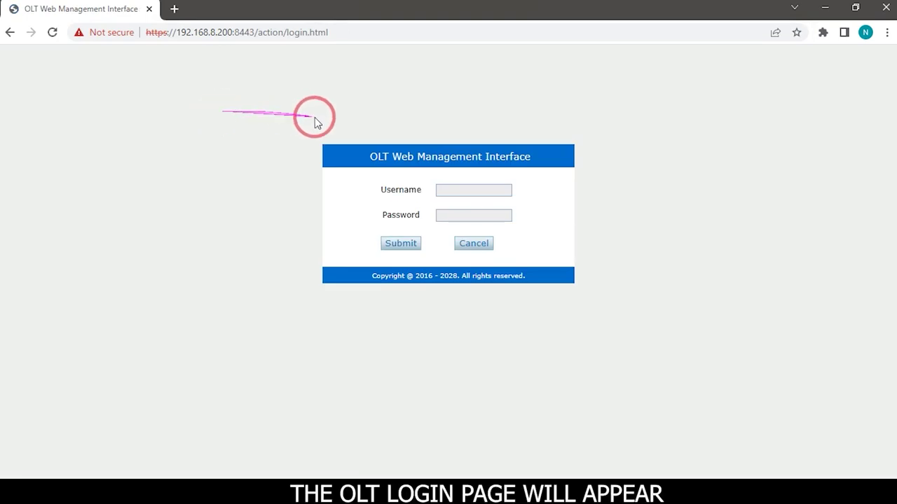
- Log in to the OLT Web Management Interface with the username admin and the account password
{"action": "left_click", "coordinate": [456, 191]}
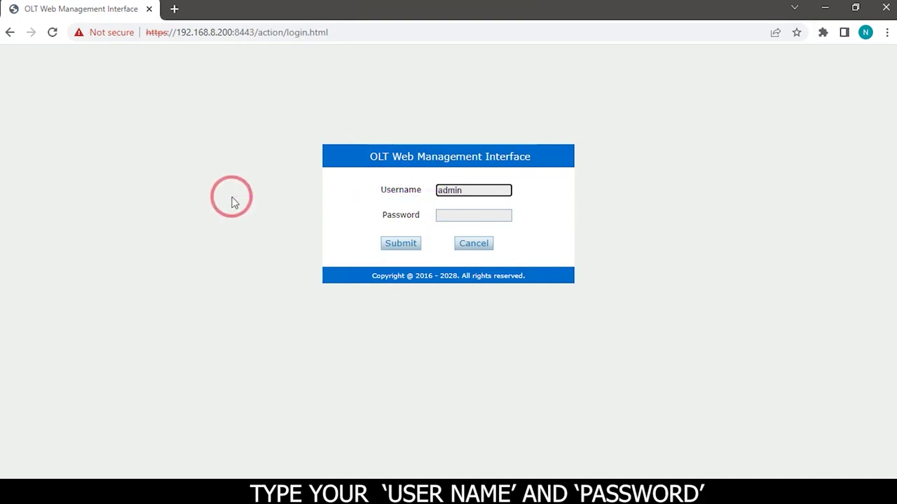
{"action": "left_click", "coordinate": [447, 216]}
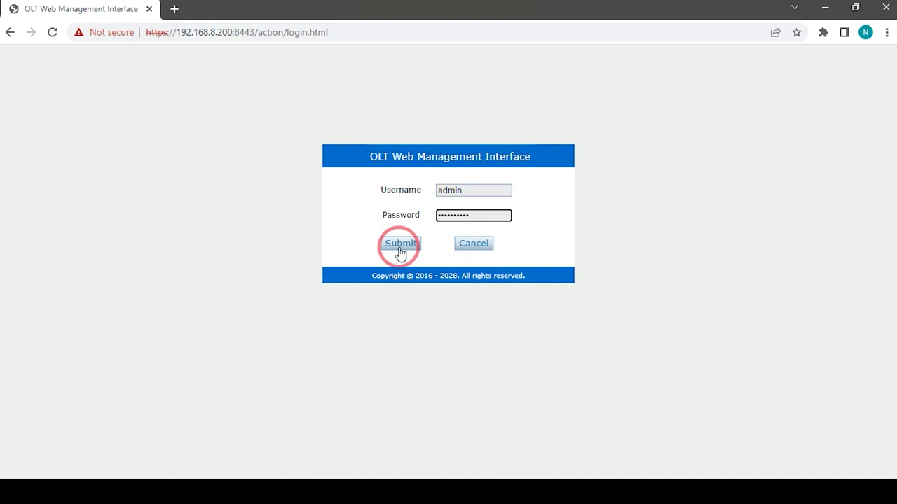
{"action": "left_click", "coordinate": [400, 245]}
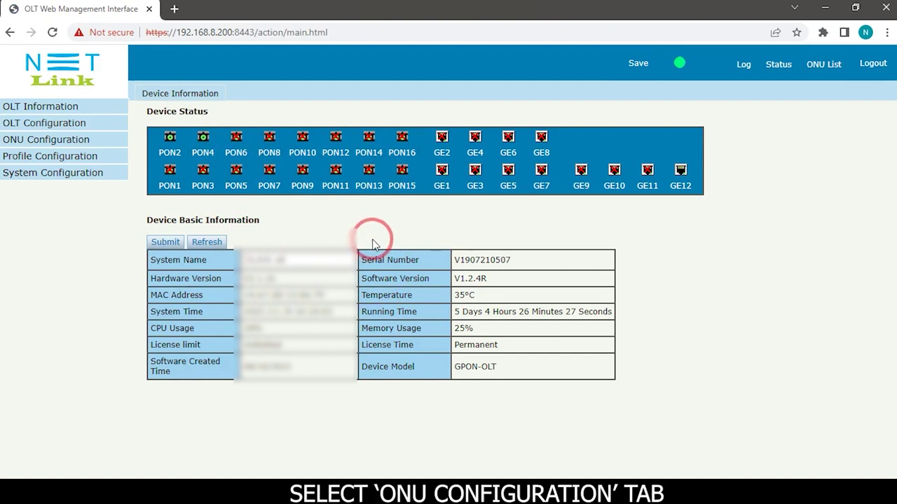
- Select port PON2 in the ONU authentication list and open the WAN configuration of the online ONU GPON0/2:9
{"action": "left_click", "coordinate": [56, 143]}
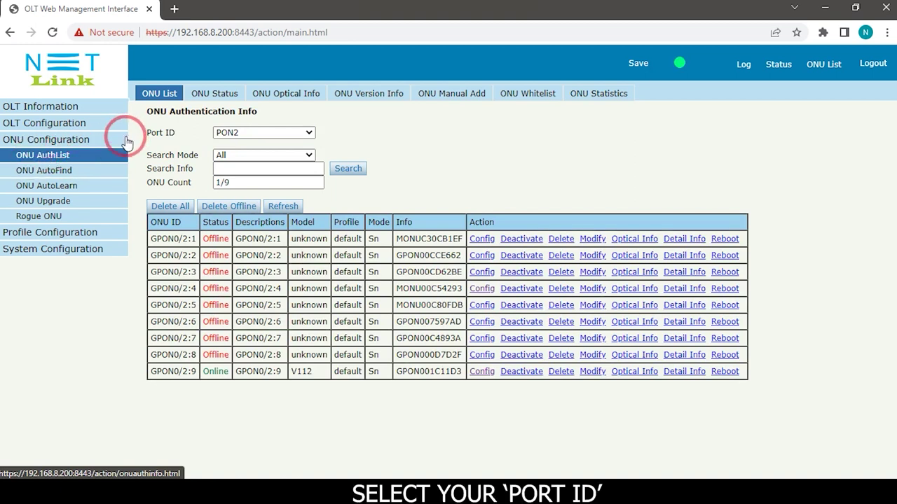
{"action": "left_click", "coordinate": [238, 134]}
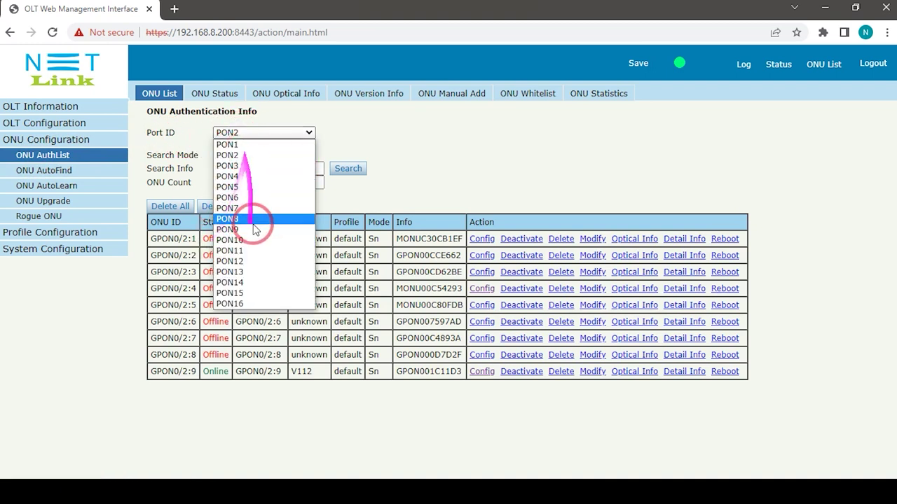
{"action": "left_click", "coordinate": [245, 156]}
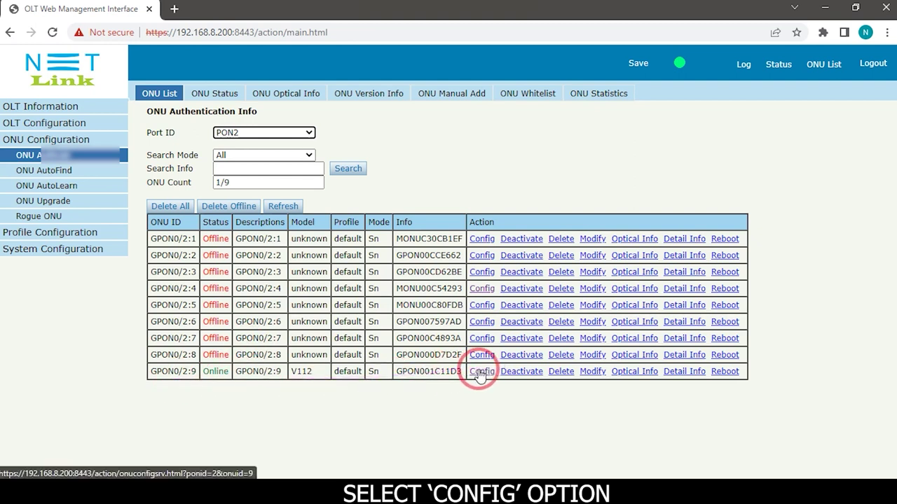
{"action": "left_click", "coordinate": [480, 372]}
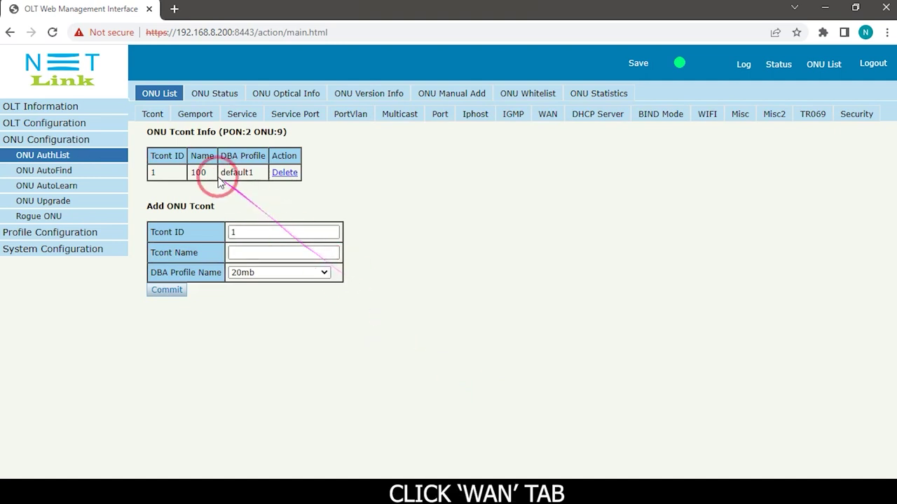
{"action": "left_click", "coordinate": [548, 117]}
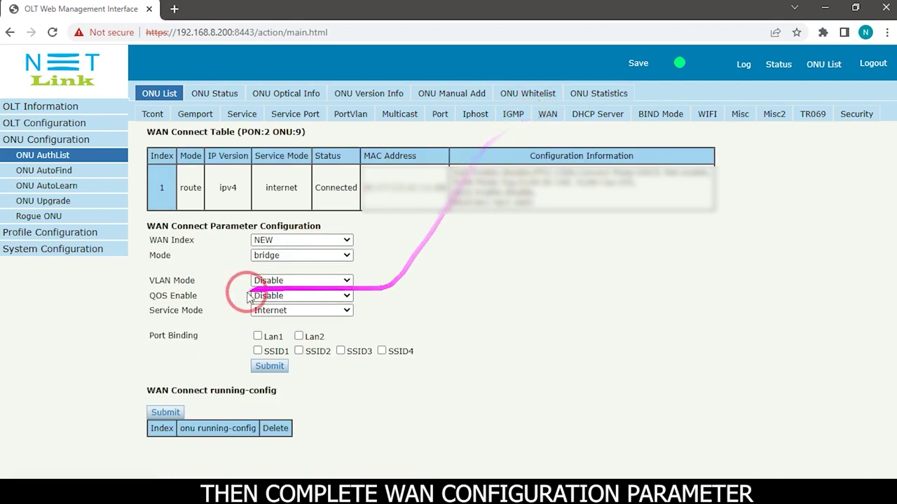
- Start a WAN connection with WAN Index NEW and set its mode to route
{"action": "left_click", "coordinate": [274, 240]}
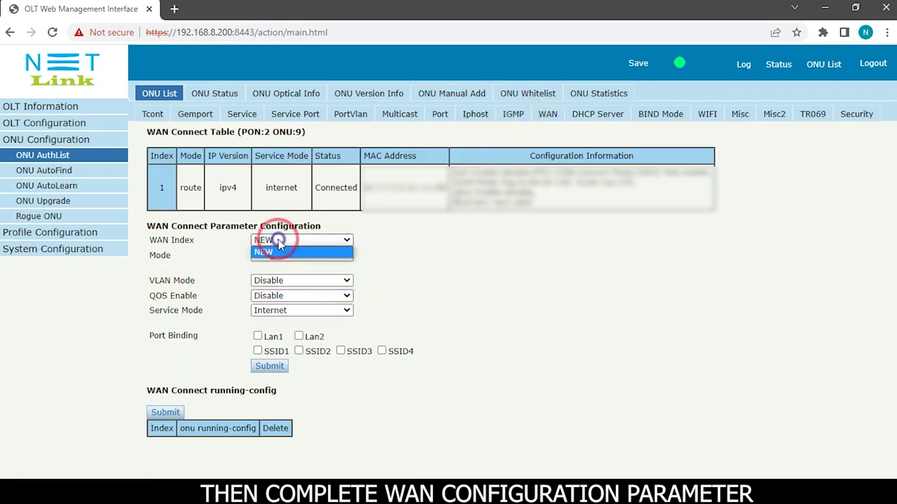
{"action": "left_click", "coordinate": [287, 240]}
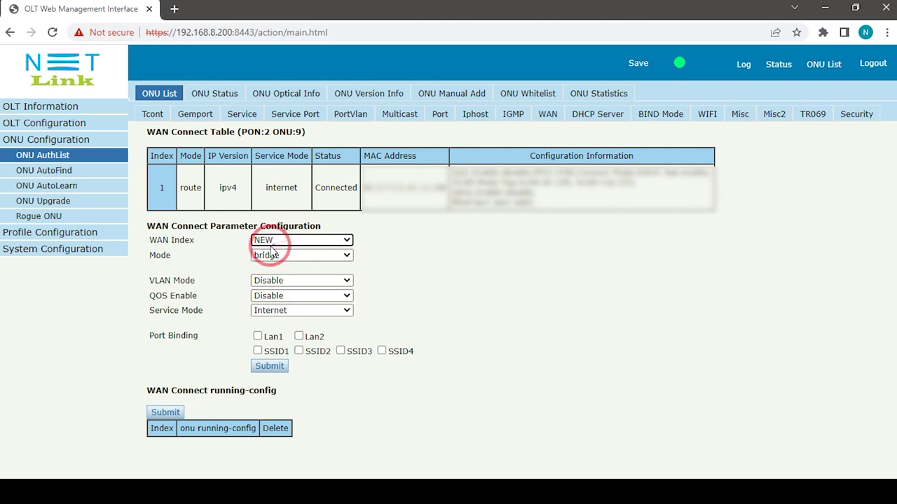
{"action": "left_click", "coordinate": [306, 256]}
{"action": "left_click", "coordinate": [263, 275]}
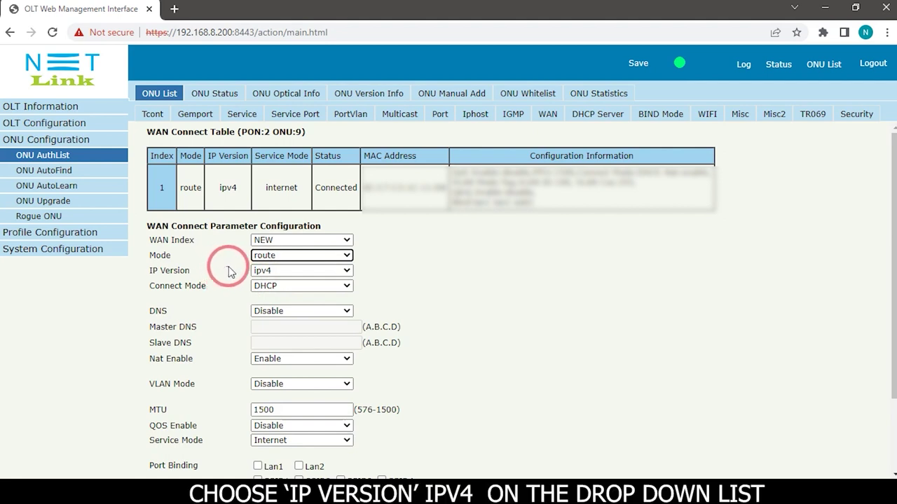
- Set the WAN connection's IP version to ipv4 and its connect mode to PPPOE
{"action": "left_click", "coordinate": [264, 272]}
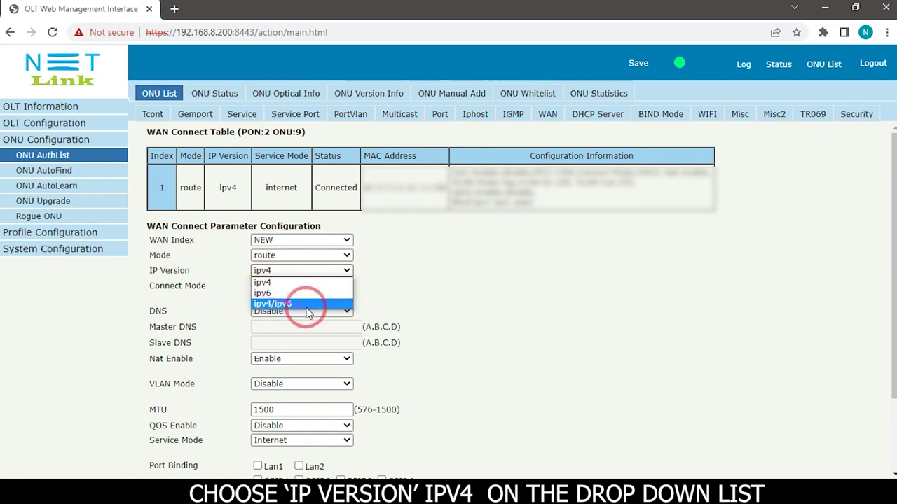
{"action": "left_click", "coordinate": [264, 284]}
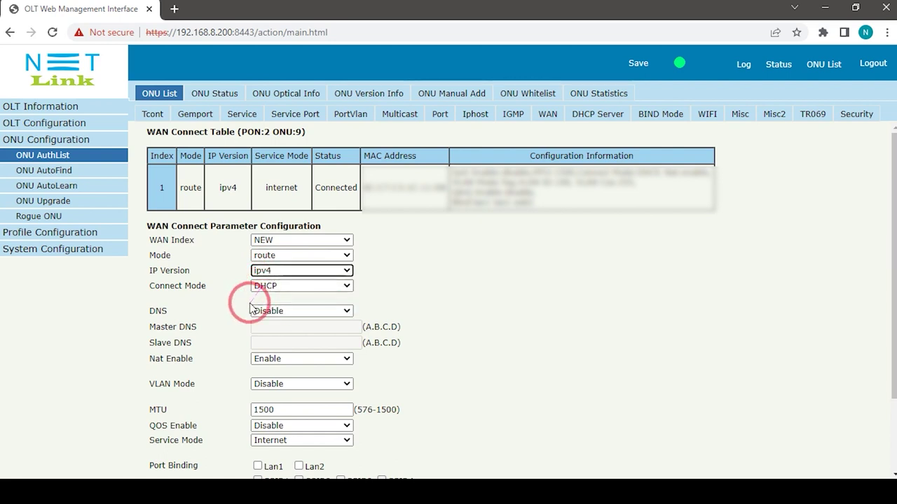
{"action": "left_click", "coordinate": [285, 288]}
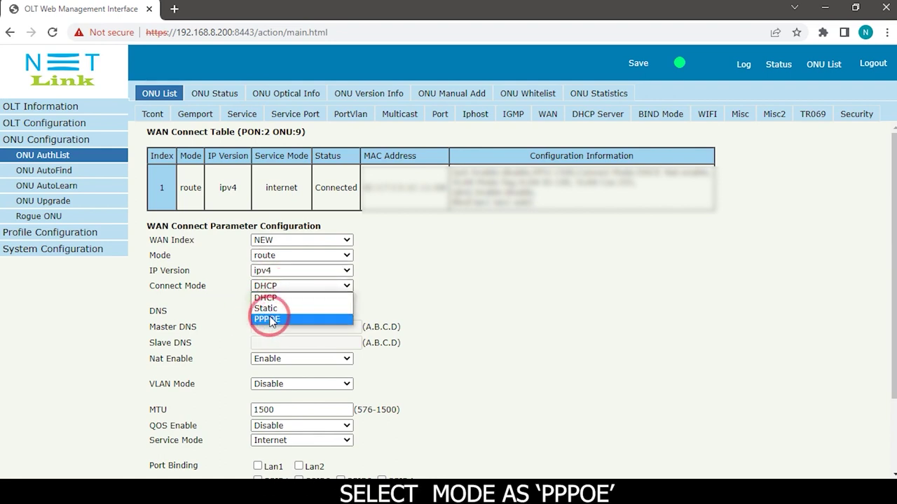
{"action": "left_click", "coordinate": [272, 318]}
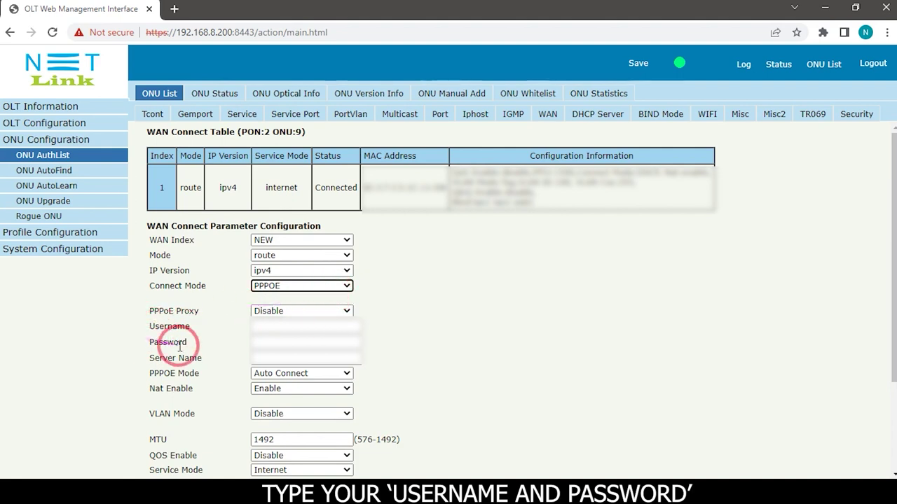
- Enter the PPPoE username and password for the WAN connection
{"action": "left_click", "coordinate": [258, 326]}
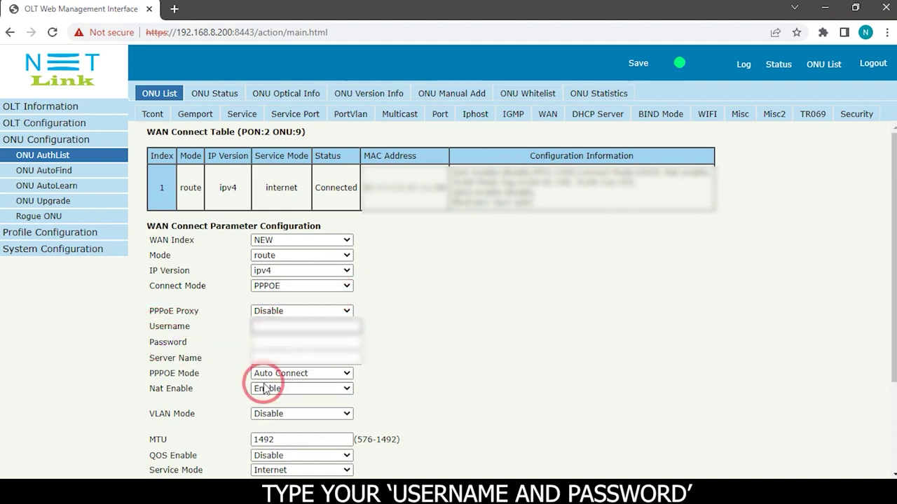
{"action": "left_click", "coordinate": [261, 343]}
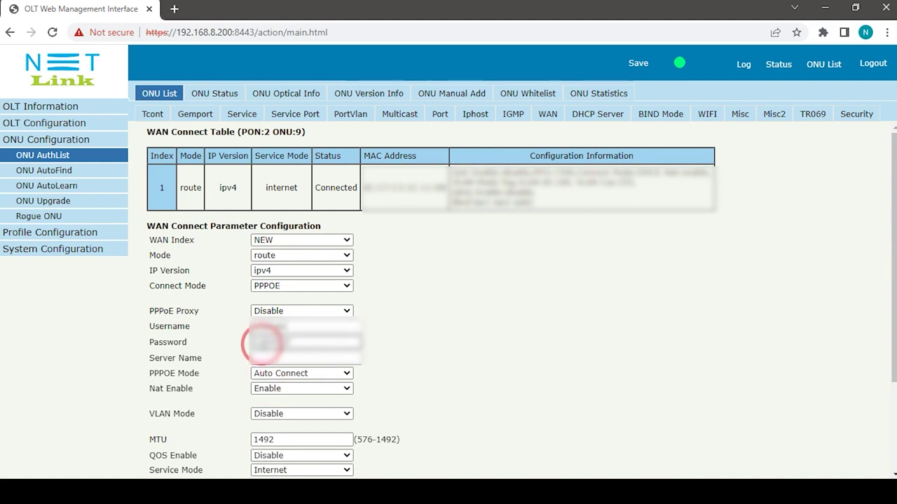
{"action": "left_click", "coordinate": [339, 343]}
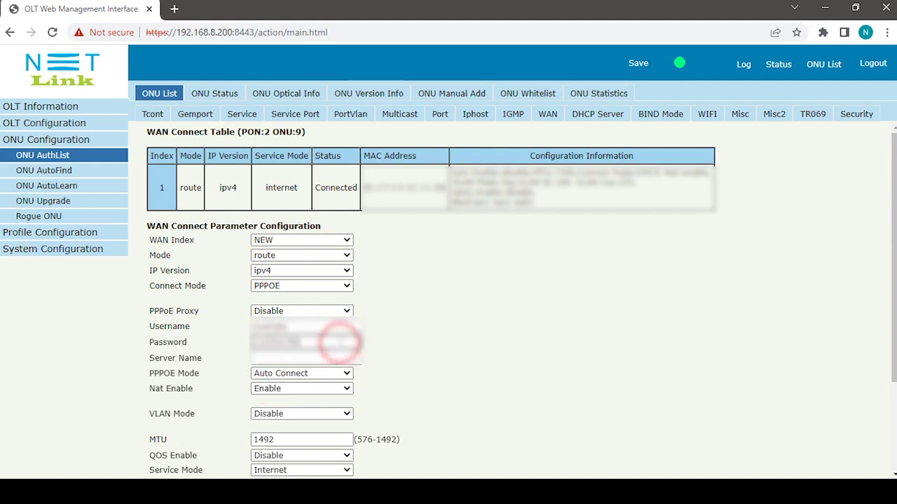
- Set the WAN connection's VLAN mode to Tag
{"action": "scroll", "coordinate": [339, 343], "scroll_direction": "down", "scroll_amount": 2}
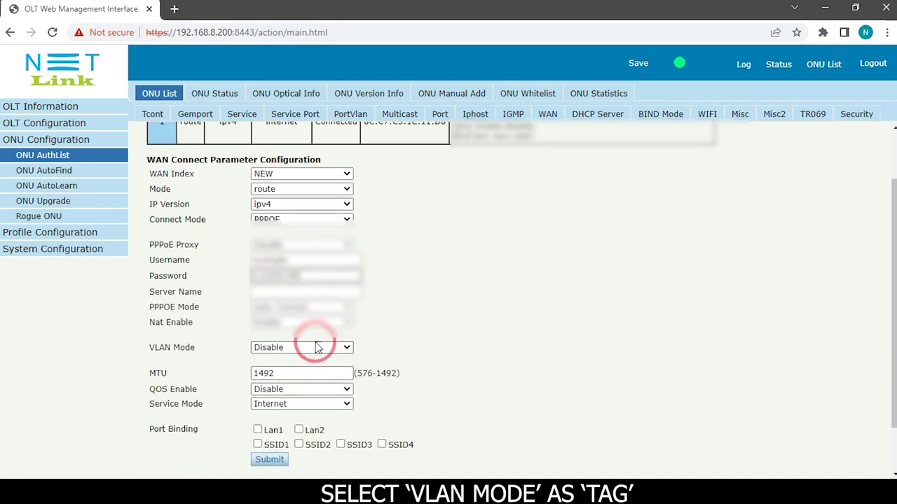
{"action": "left_click", "coordinate": [278, 348]}
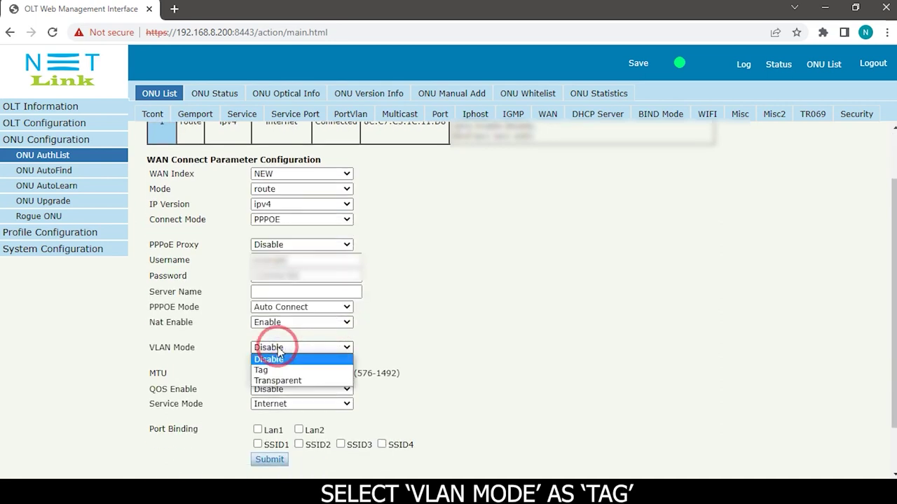
{"action": "left_click", "coordinate": [267, 370]}
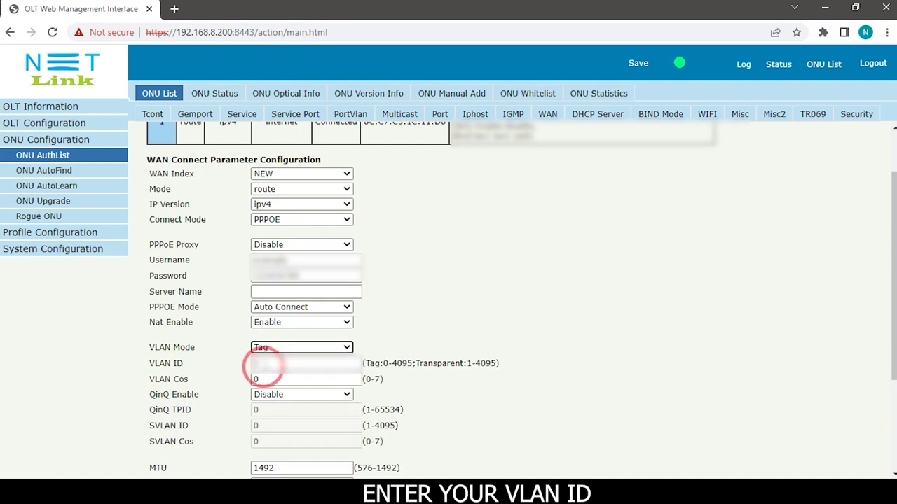
- Enter the VLAN ID for the WAN connection and set its service mode to Internet
{"action": "left_click", "coordinate": [257, 363]}
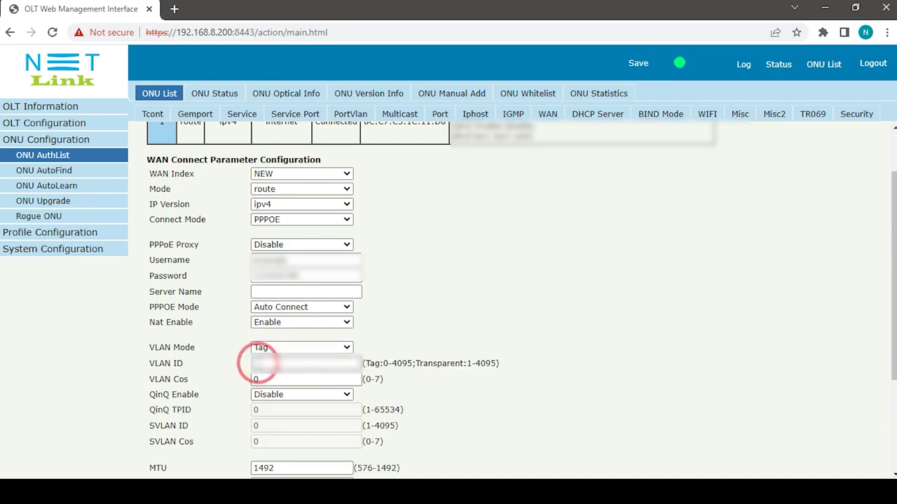
{"action": "left_click", "coordinate": [314, 428]}
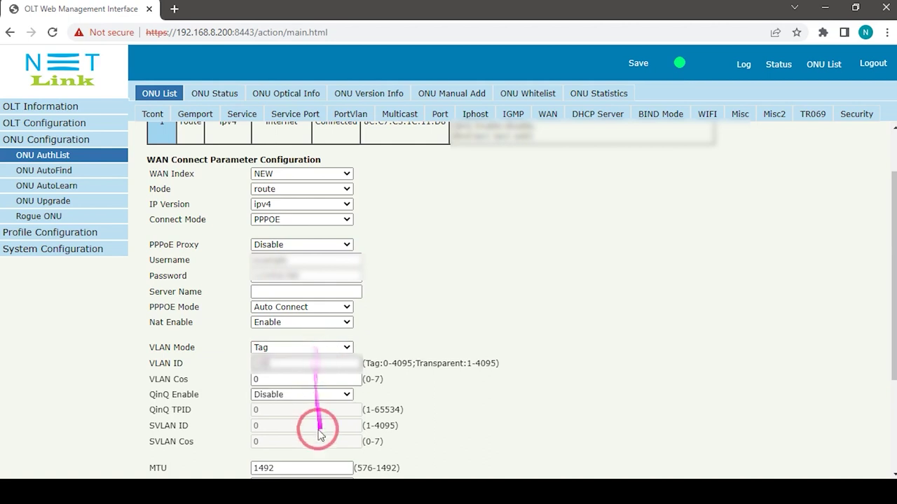
{"action": "scroll", "coordinate": [312, 427], "scroll_direction": "down", "scroll_amount": 1}
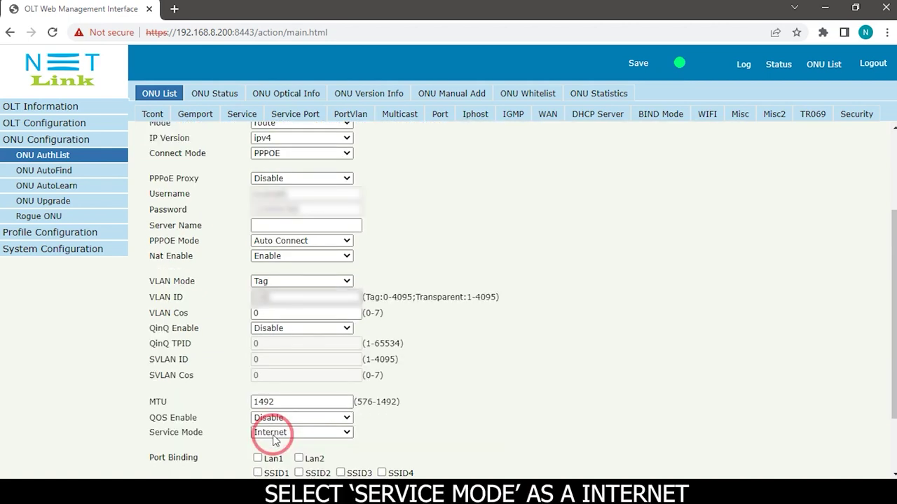
{"action": "left_click", "coordinate": [274, 432]}
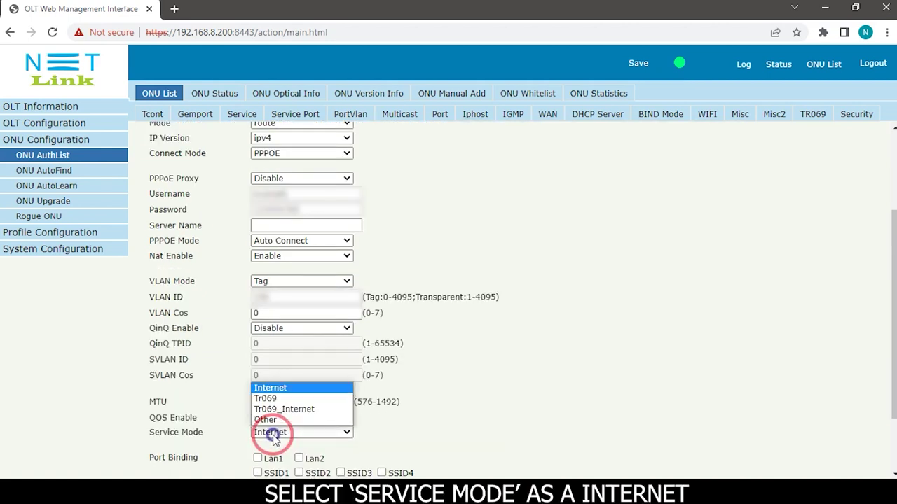
{"action": "left_click", "coordinate": [262, 389]}
- Bind the WAN connection to the ports Lan1, SSID1, SSID2 and SSID3
{"action": "scroll", "coordinate": [240, 449], "scroll_direction": "down", "scroll_amount": 1}
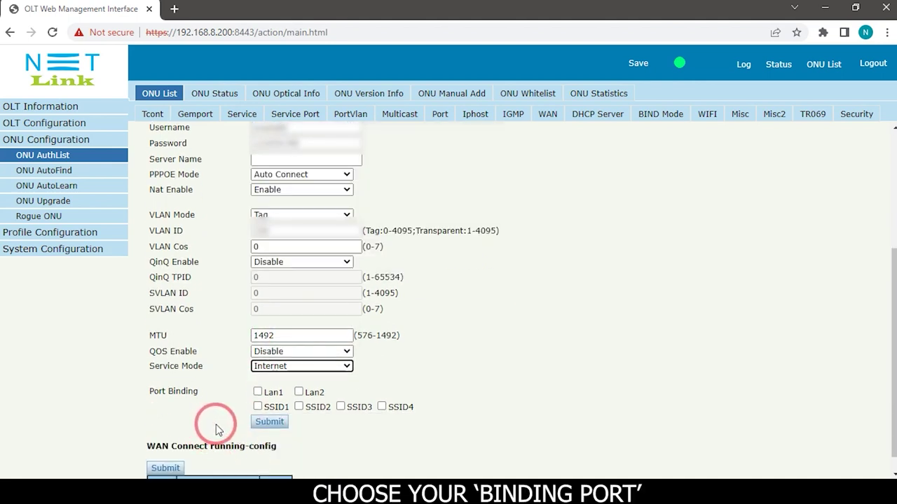
{"action": "left_click", "coordinate": [259, 392]}
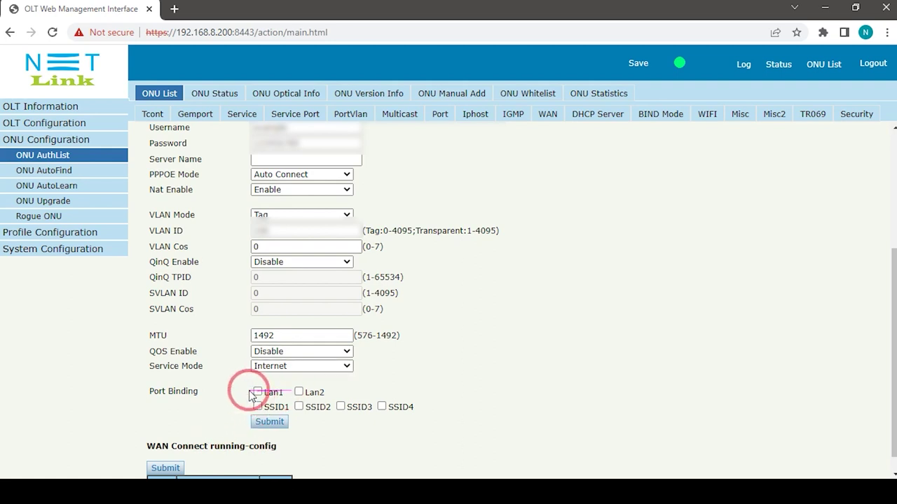
{"action": "left_click", "coordinate": [258, 407]}
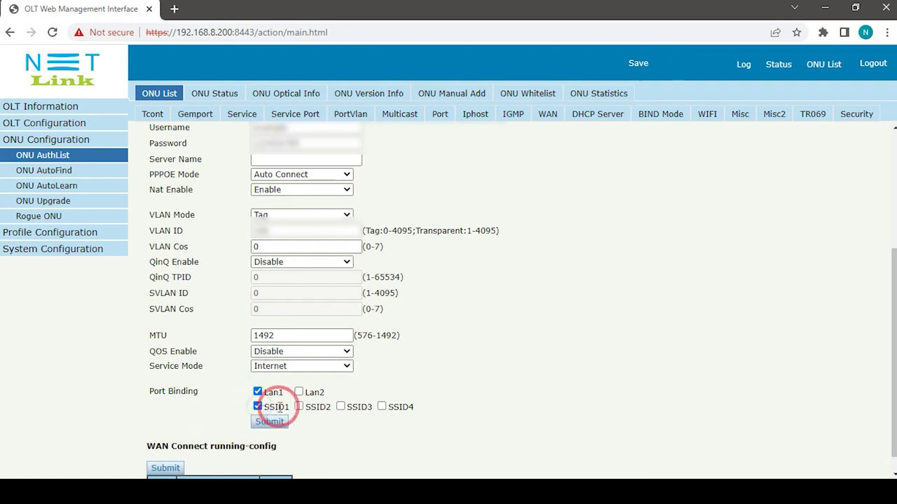
{"action": "left_click", "coordinate": [299, 407]}
{"action": "left_click", "coordinate": [340, 407]}
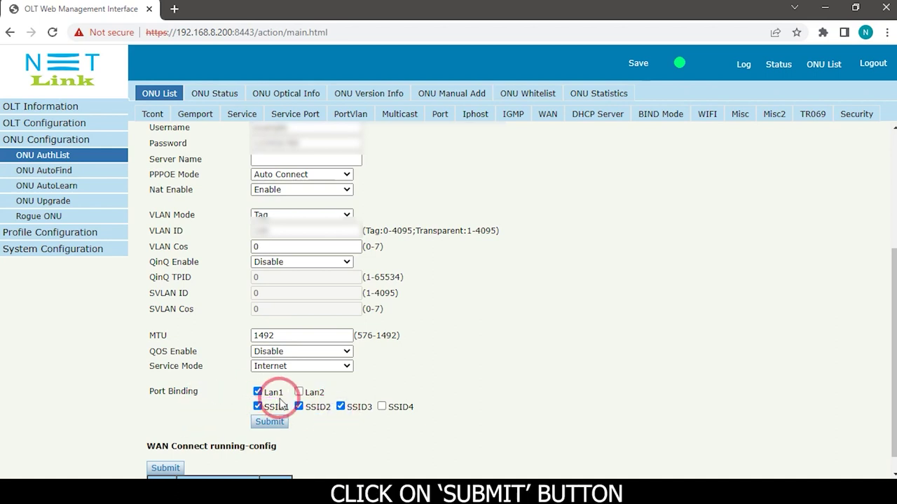
- Submit the WAN connection parameters and commit the WAN Connect running-config to the ONU
{"action": "left_click", "coordinate": [265, 399]}
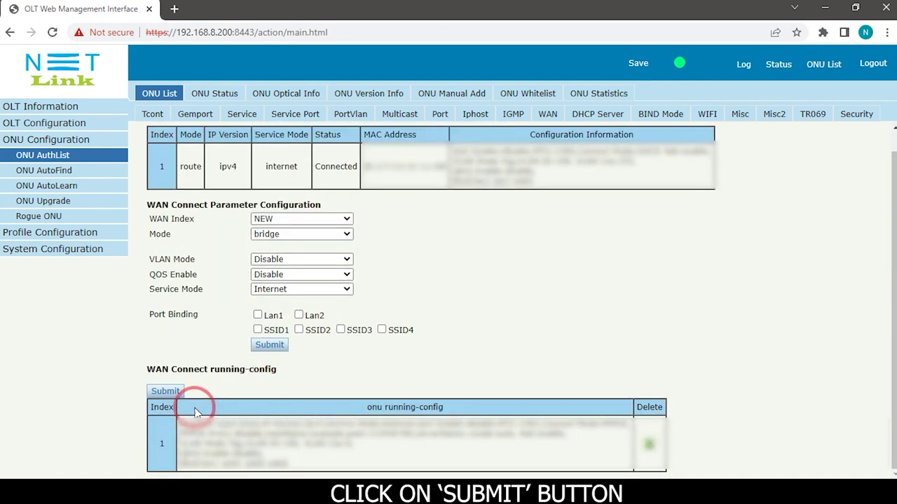
{"action": "left_click", "coordinate": [165, 391]}
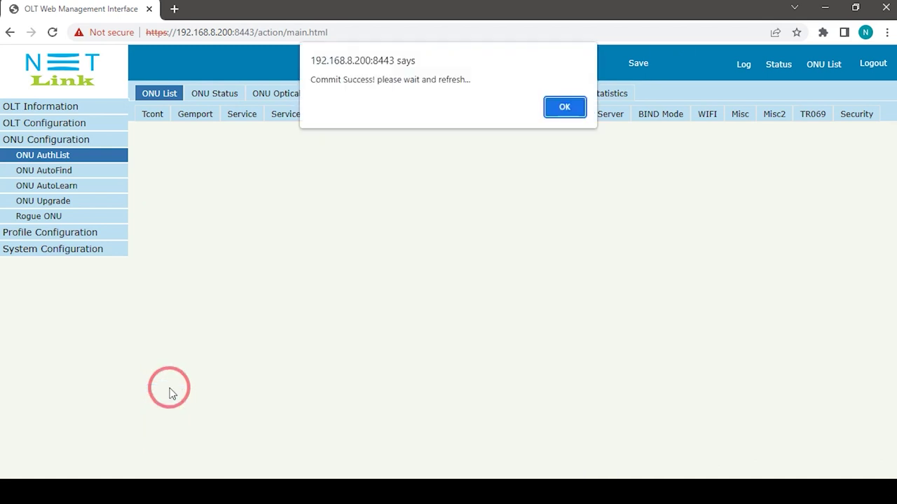
{"action": "left_click", "coordinate": [564, 106]}
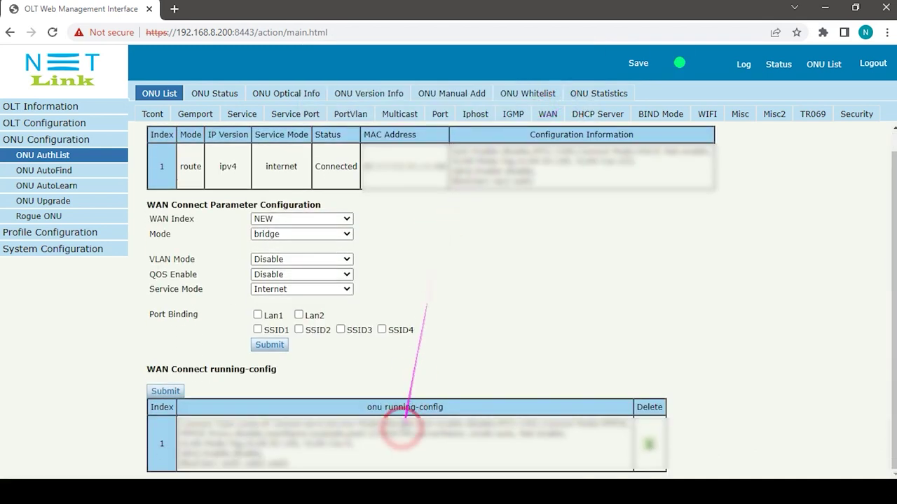